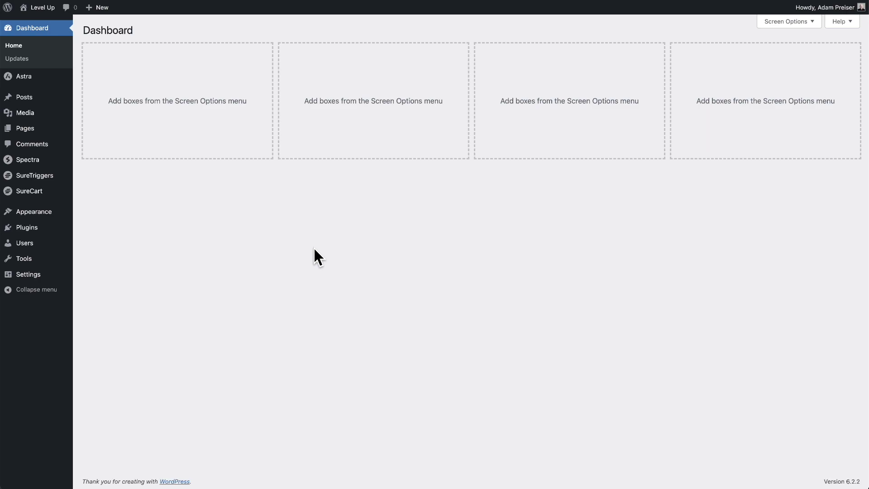
Go to SureCart's Orders list from the WordPress admin sidebar.
mouse_move(46, 192)
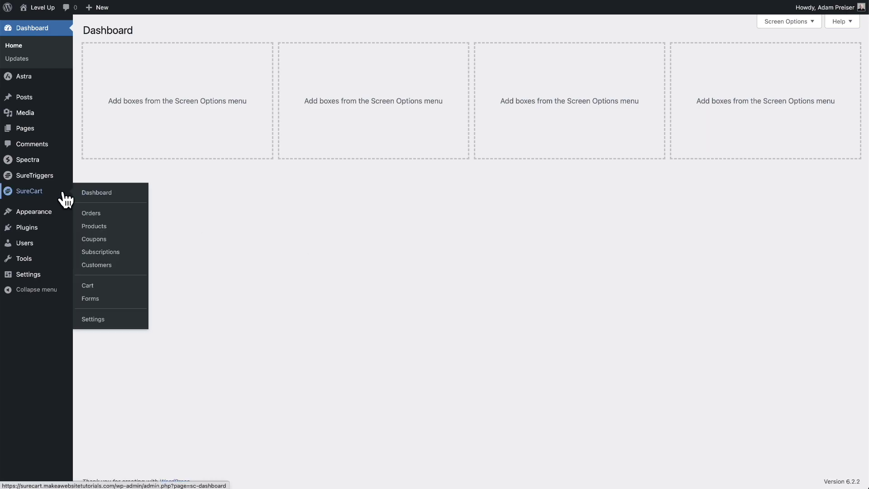
left_click(107, 214)
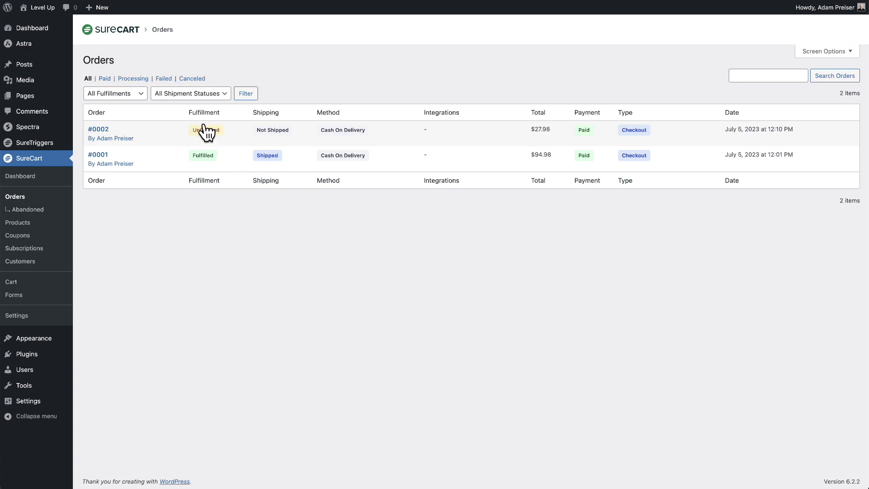
left_click(131, 94)
left_click(203, 92)
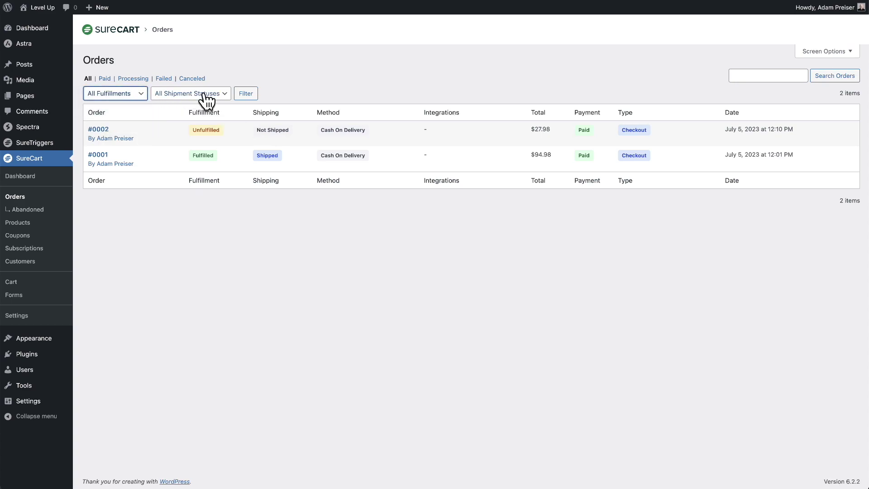
left_click(206, 95)
left_click(211, 93)
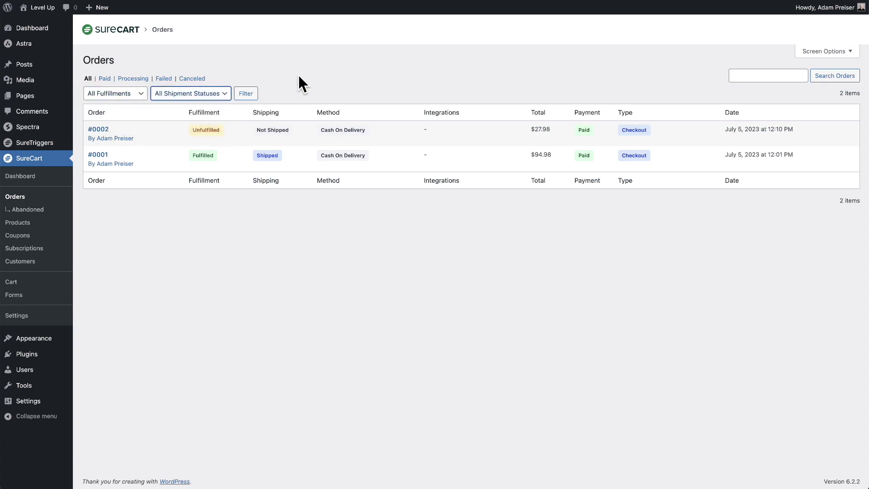
left_click(320, 78)
left_click(137, 93)
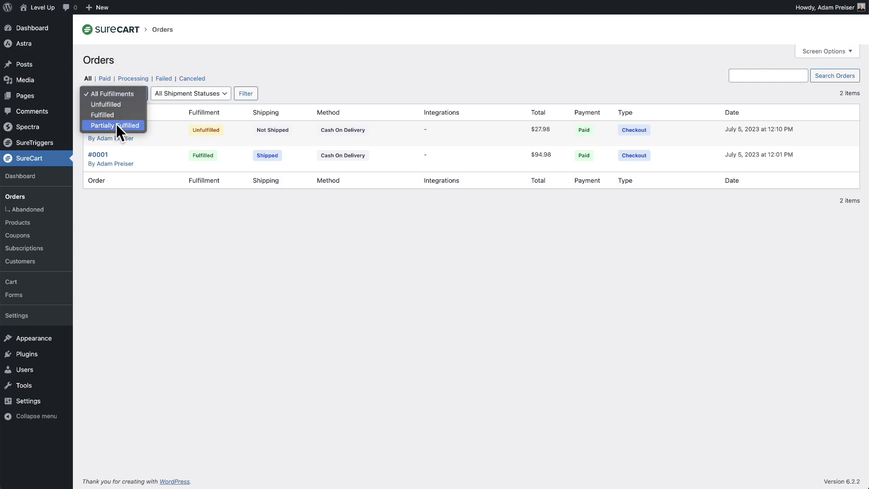
left_click(294, 85)
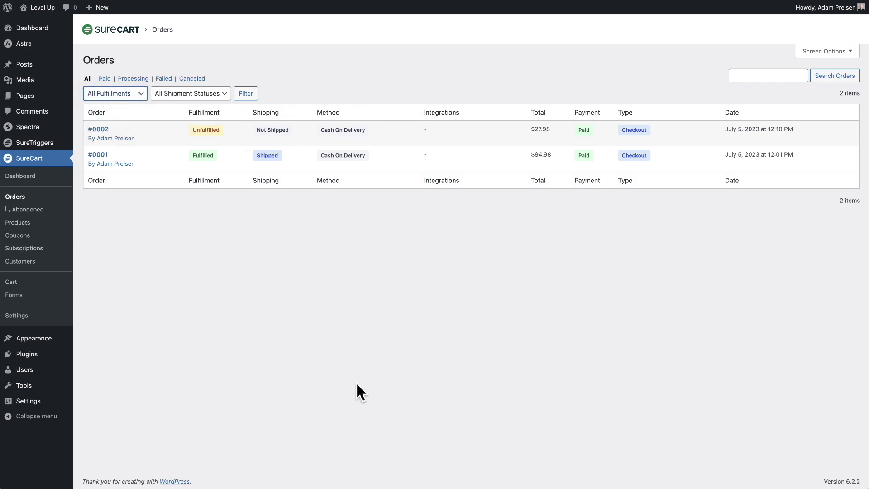
left_click(116, 95)
left_click(114, 91)
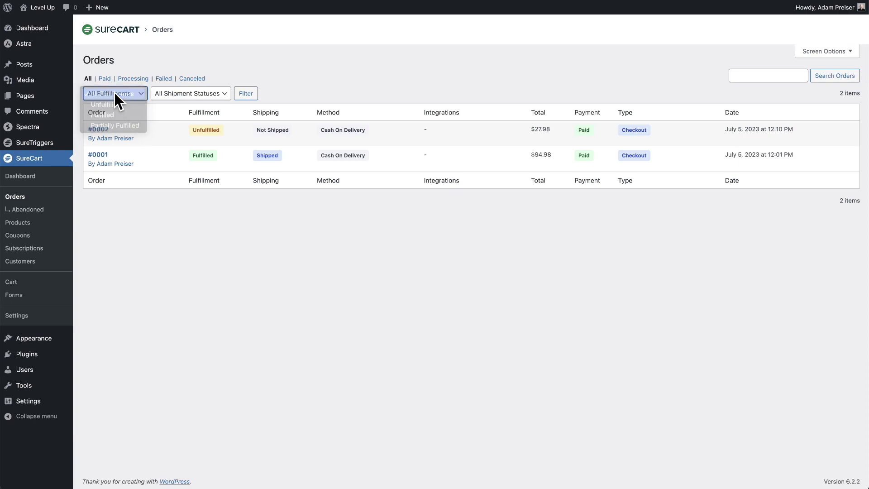
left_click(227, 95)
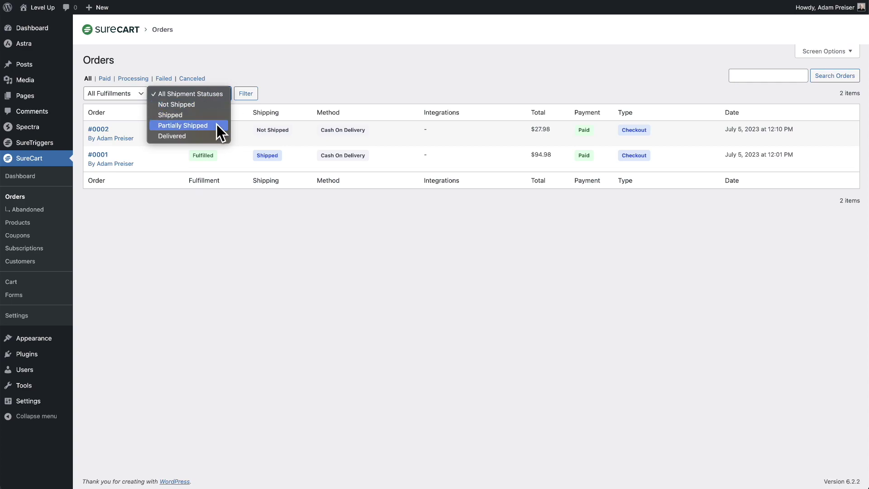
left_click(274, 88)
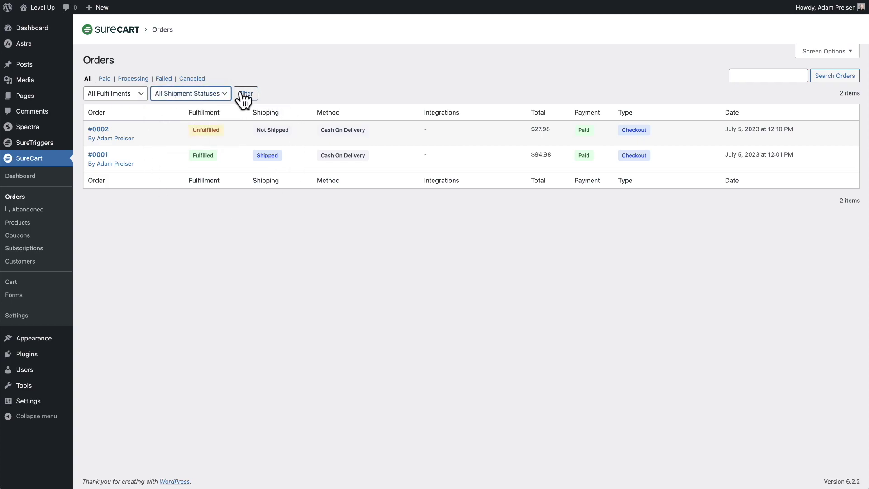
left_click(240, 203)
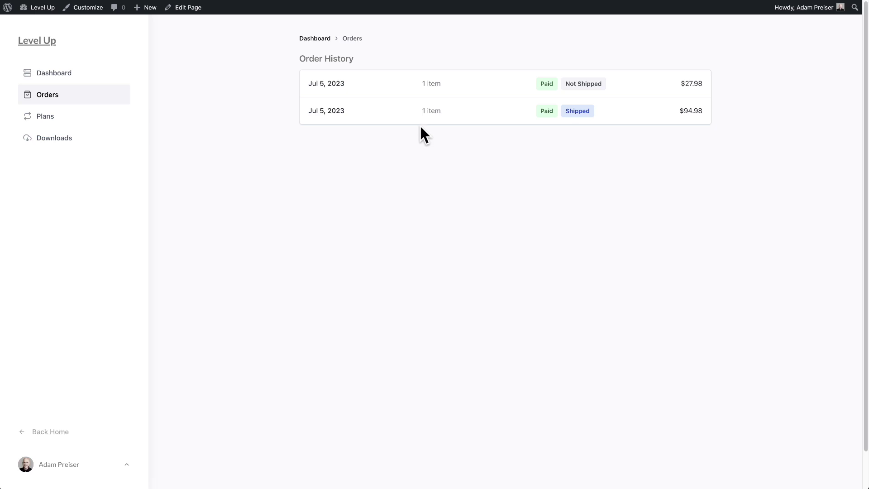
left_click(339, 111)
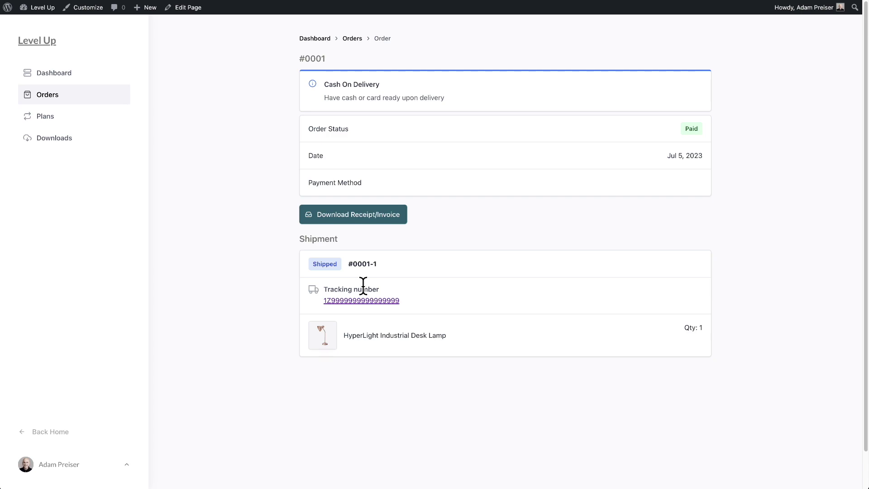
left_click(351, 39)
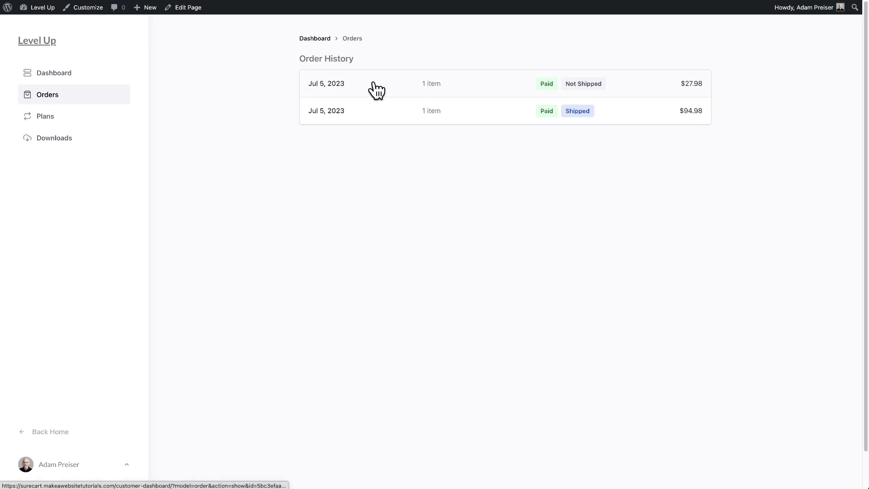
left_click(374, 84)
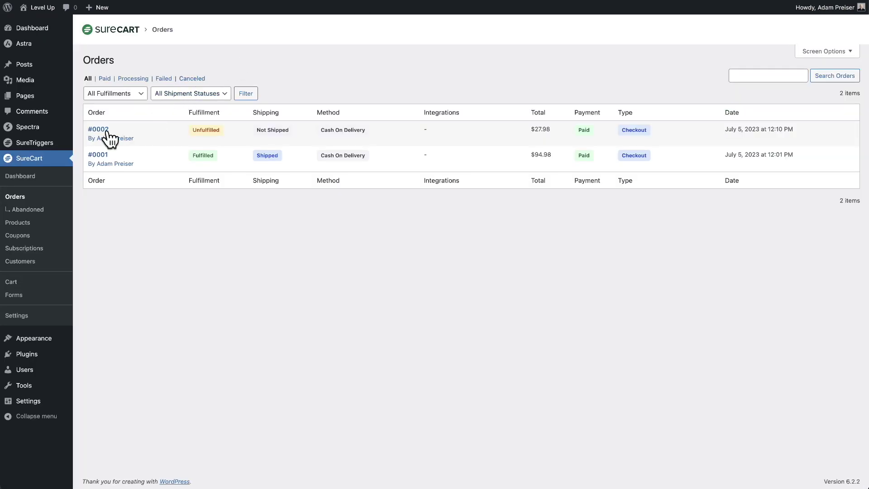
Open order #0002 and start fulfilling its HyperFresh Natural Plant item.
left_click(96, 130)
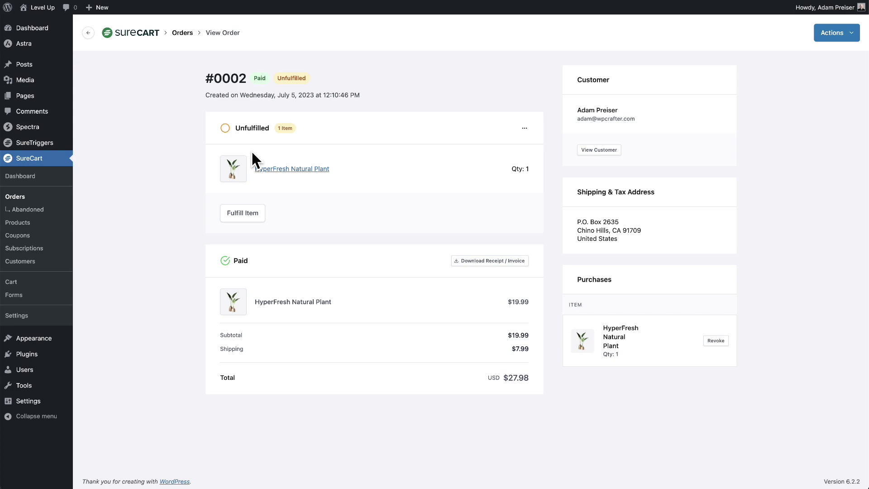
left_click(242, 213)
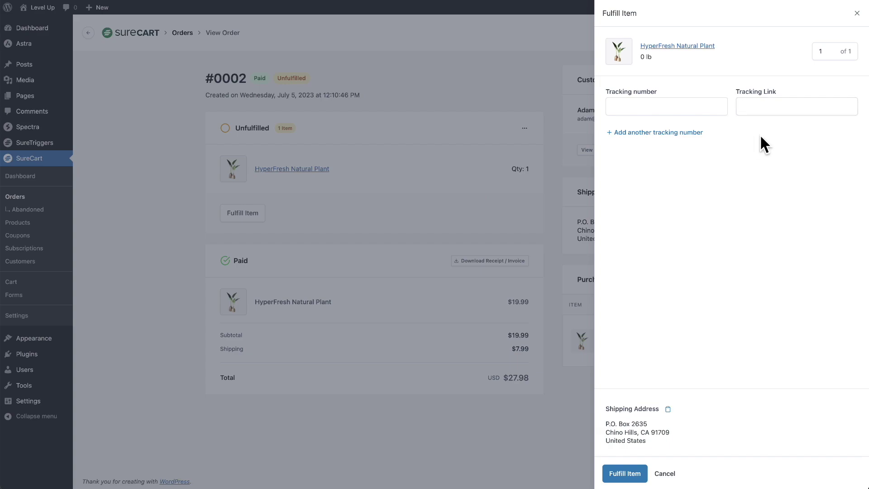
Check the quantity of 1, enter the tracking number, and paste the UPS tracking URL.
left_click(828, 50)
left_click(785, 163)
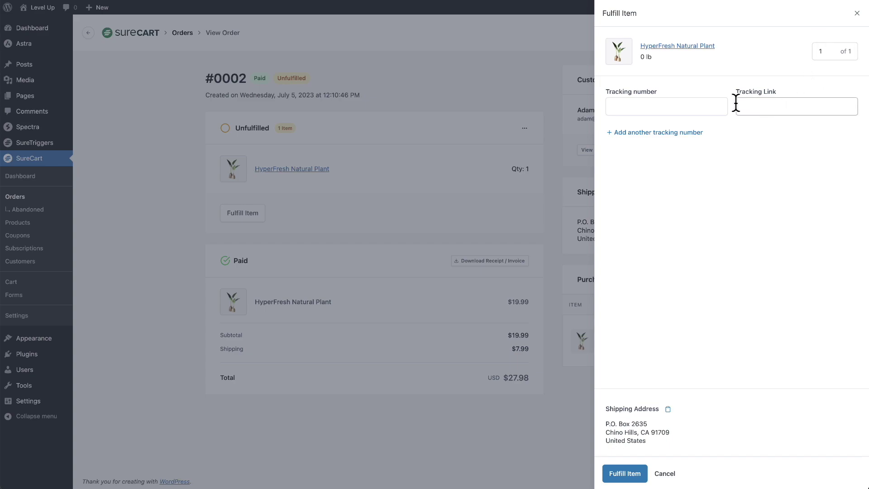
left_click(673, 106)
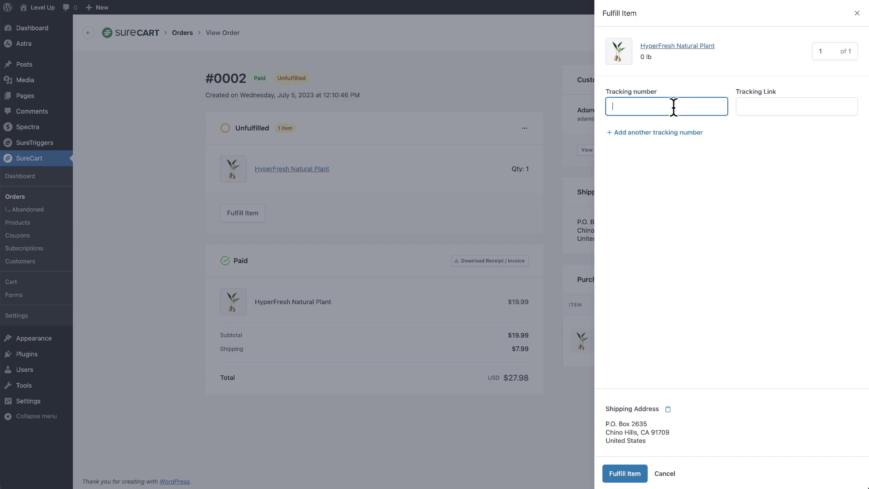
left_click(786, 108)
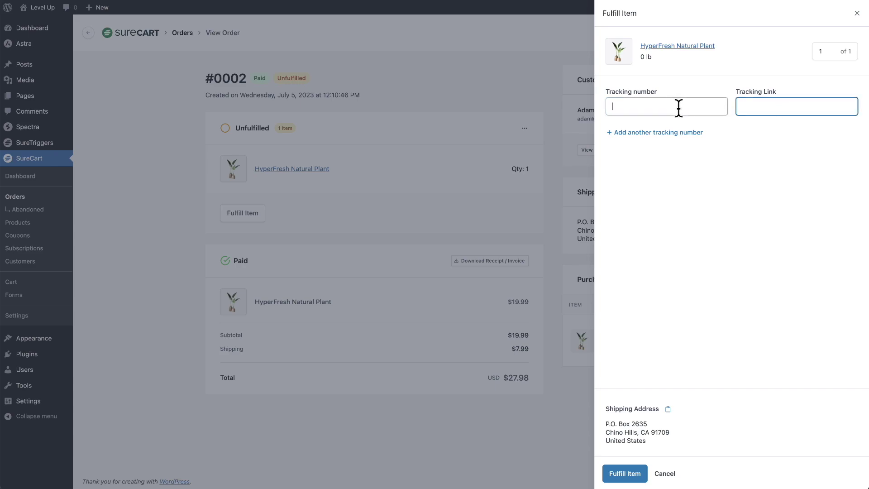
left_click(782, 108)
left_click(634, 101)
type("1Z9999999999999999")
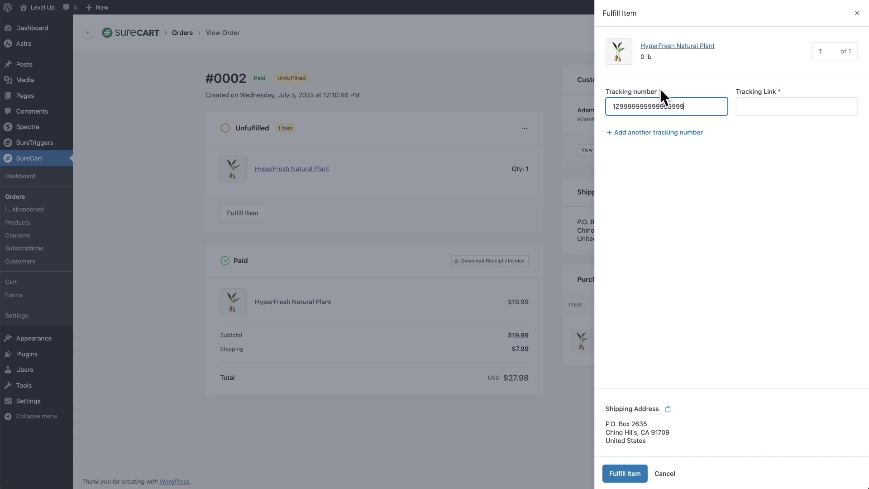
left_click(778, 105)
key("ctrl+v")
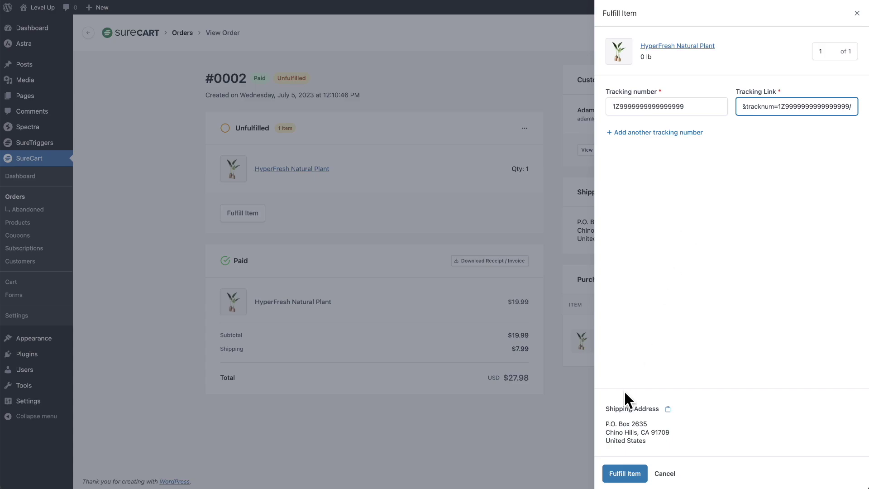
Save the fulfillment and review its Jul 5, 2023 fulfilled date and tracking number.
left_click(626, 474)
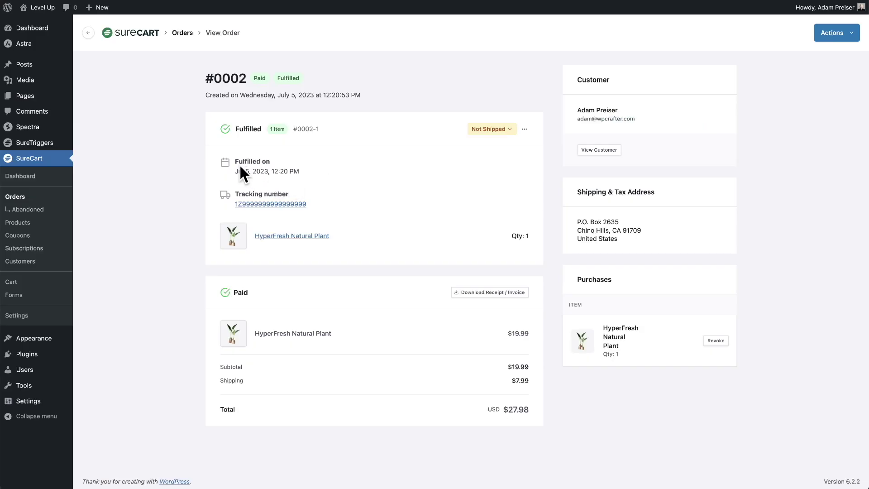
left_click_drag(234, 171, 316, 170)
left_click_drag(318, 202, 224, 204)
left_click(225, 205)
Set the shipment to Shipped and verify it on the customer's order #0002 page.
left_click(503, 132)
left_click(482, 166)
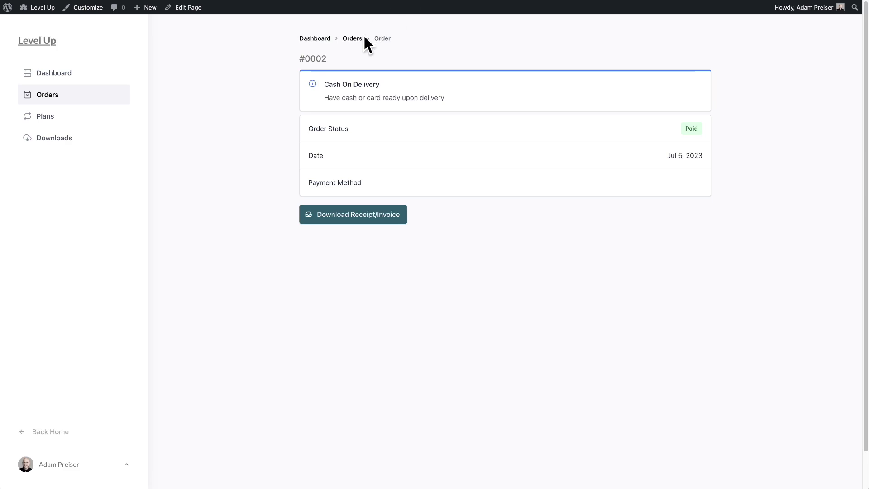
left_click(356, 39)
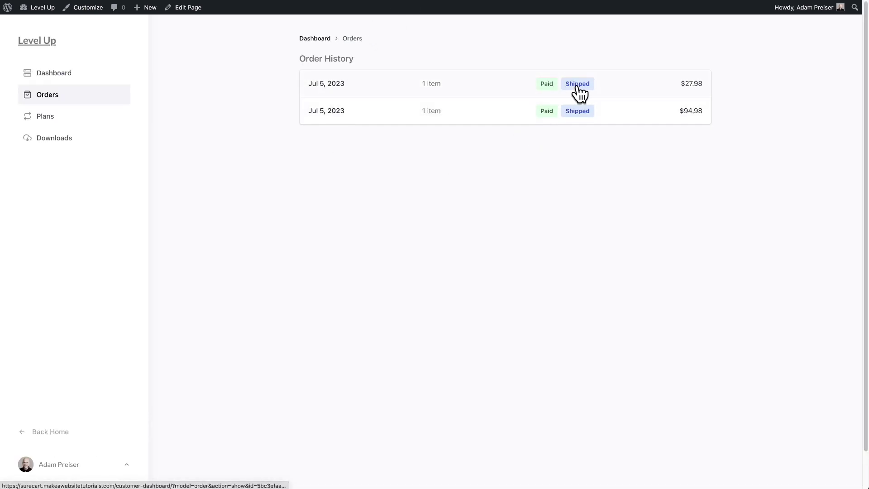
left_click(463, 91)
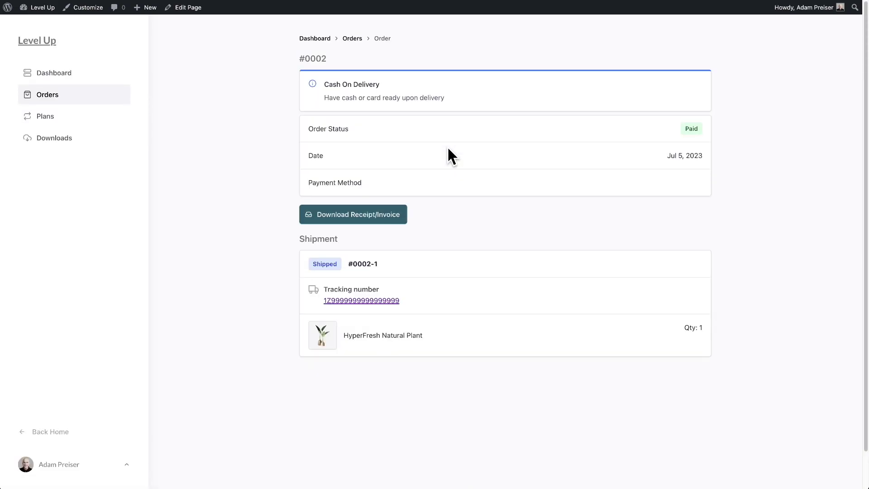
scroll(449, 181, "down", 1)
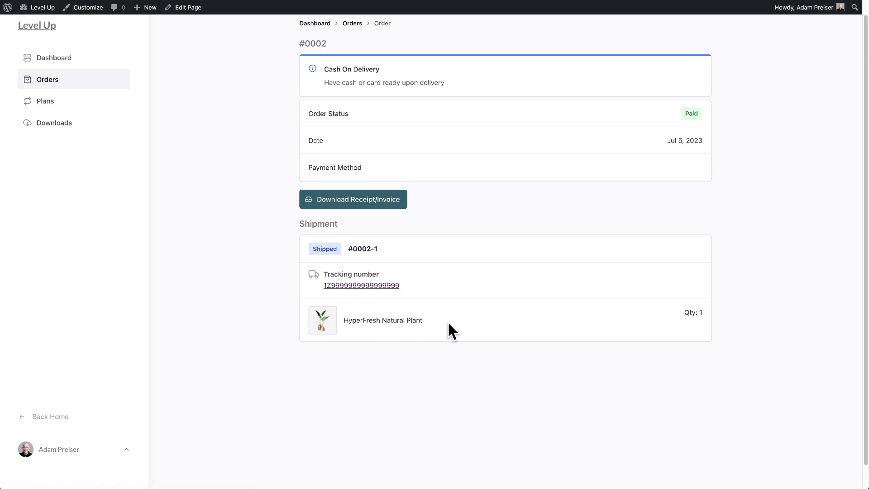
scroll(475, 263, "up", 1)
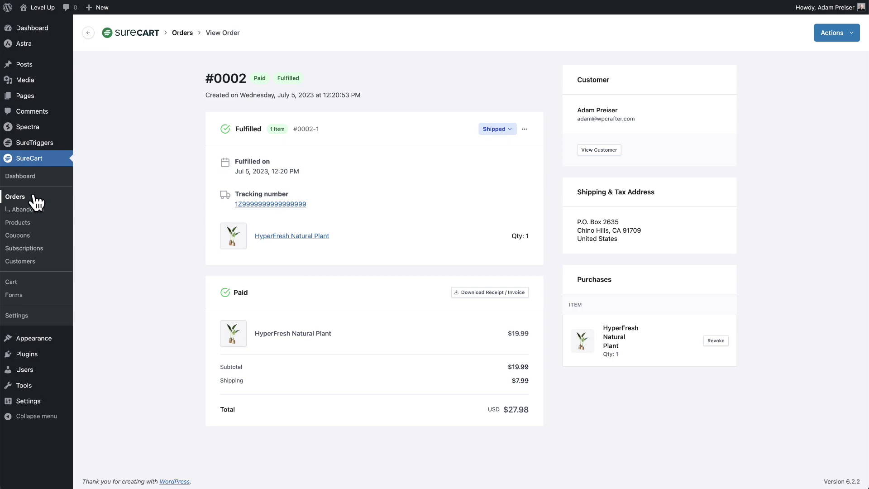
Change order #0002's shipment status from Shipped to Delivered and return to the Orders list.
left_click(31, 200)
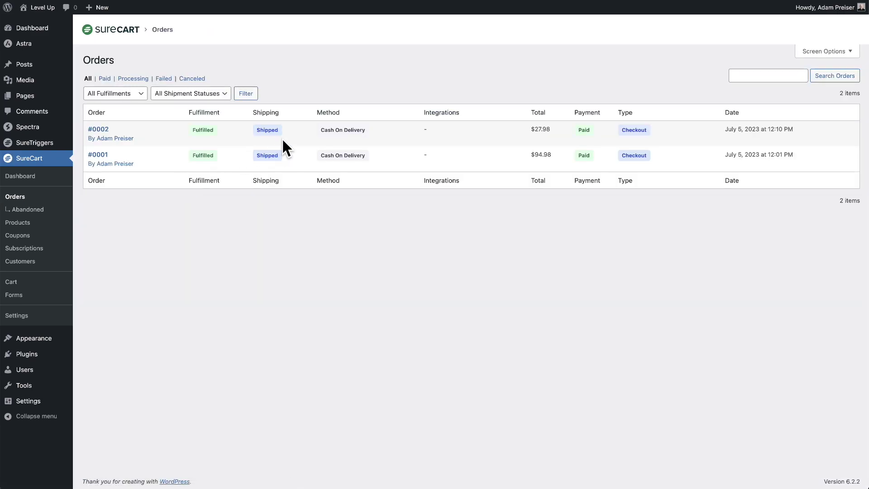
left_click(96, 130)
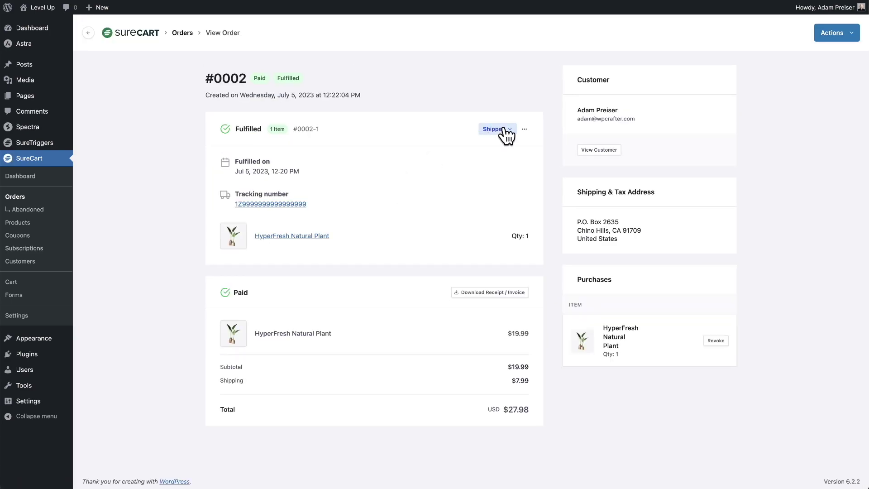
left_click(499, 129)
left_click(476, 181)
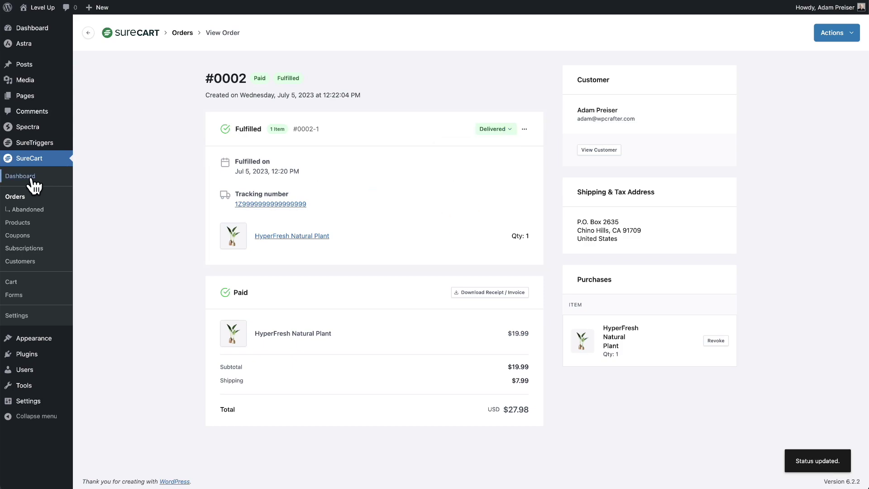
left_click(25, 196)
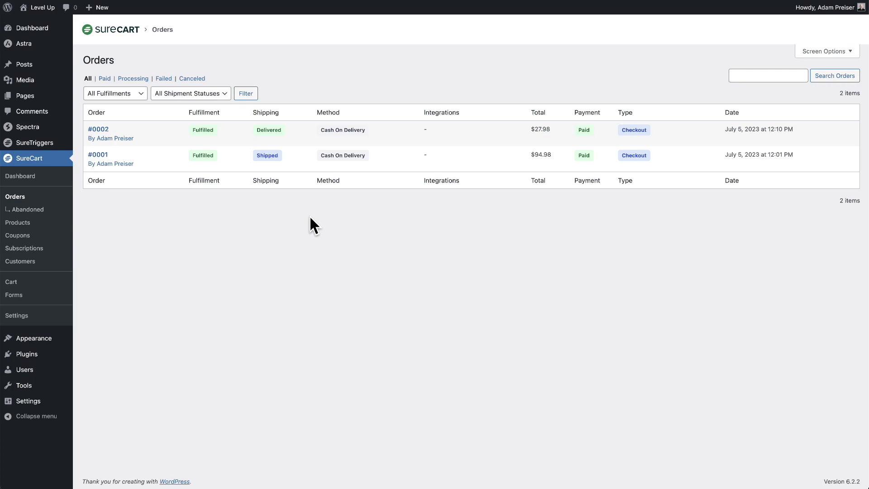
Filter the orders list to Unfulfilled using the All Fulfillments dropdown.
left_click(125, 94)
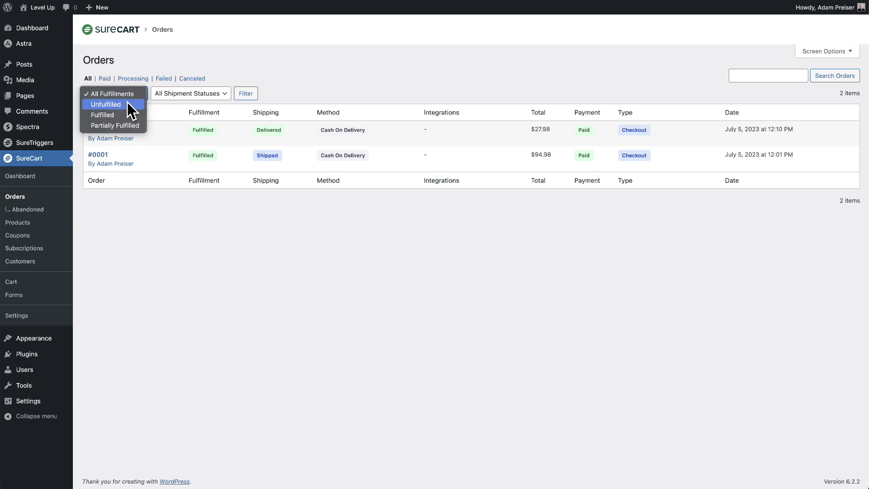
left_click(129, 105)
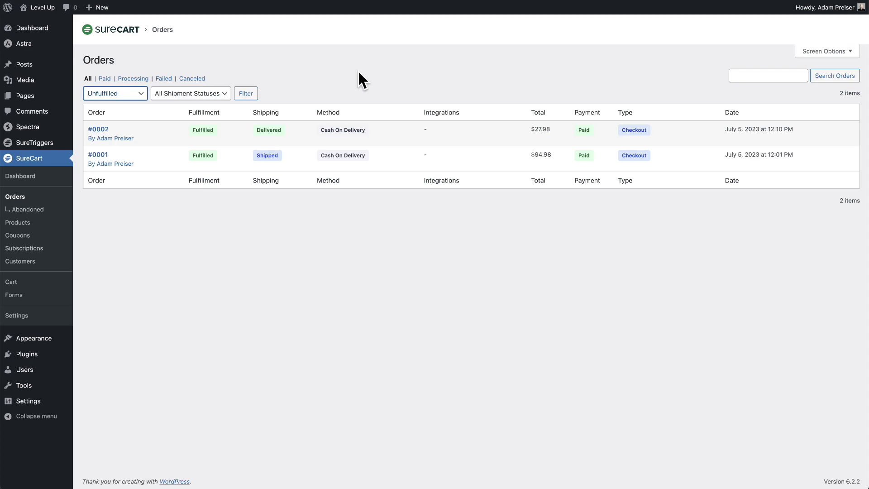
left_click(97, 130)
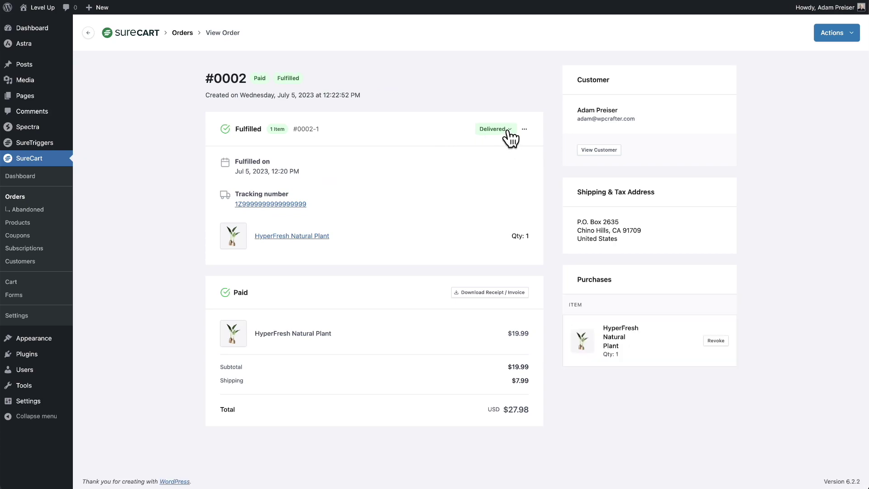
left_click(509, 130)
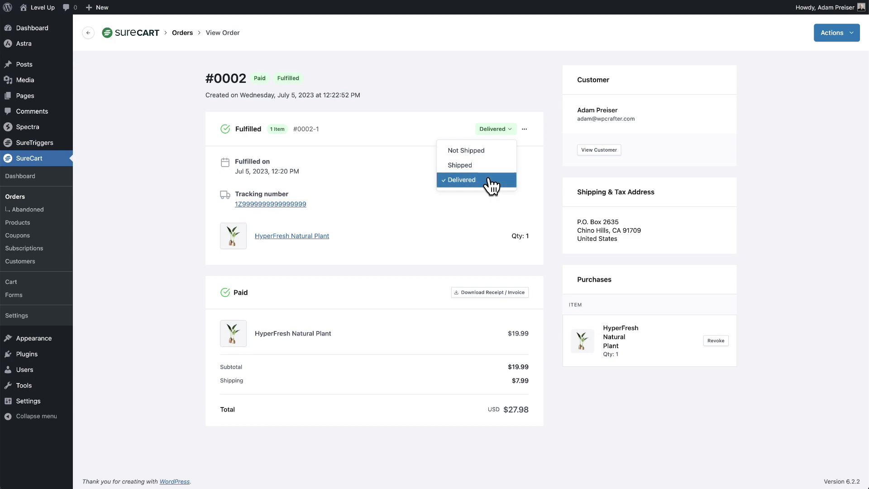
left_click(355, 143)
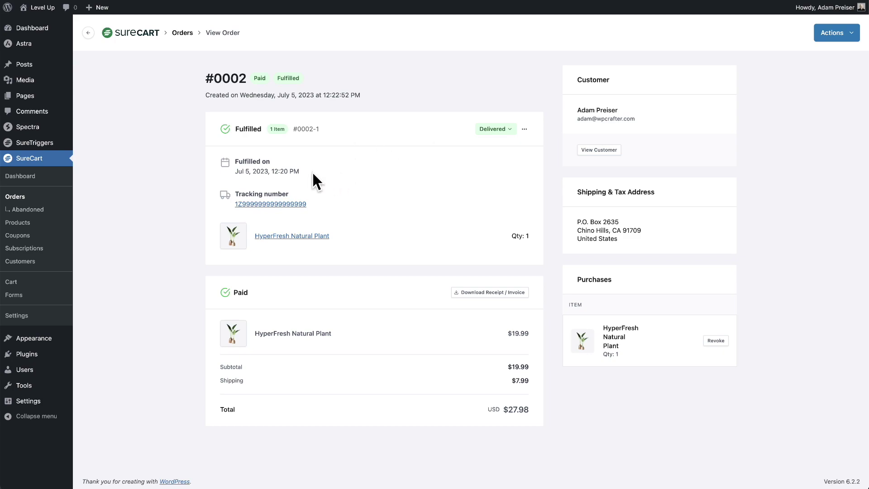
left_click_drag(300, 171, 235, 174)
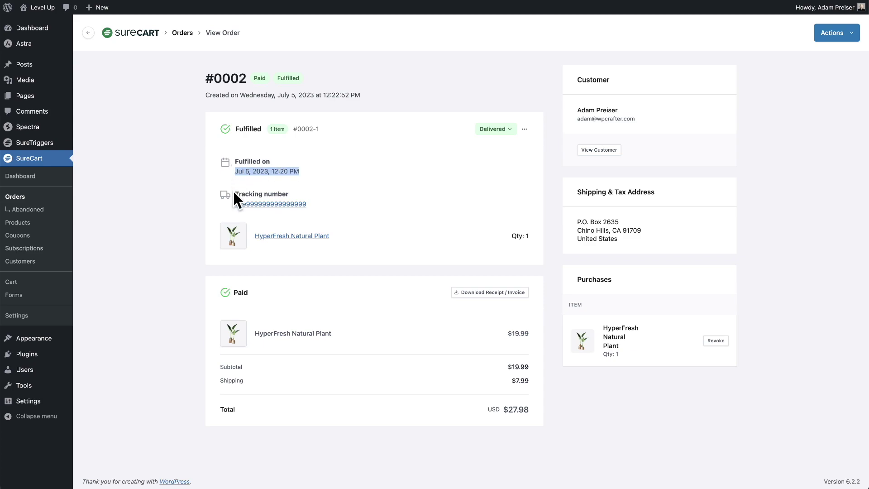